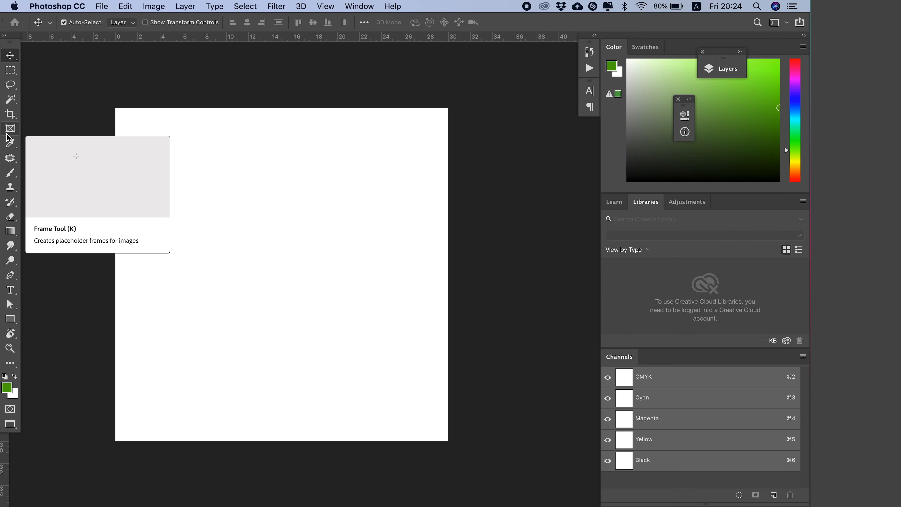
- Add the right-aligned Arabic text "يرغول" on the right half of the canvas with the Type tool
{"action": "left_click", "coordinate": [10, 289]}
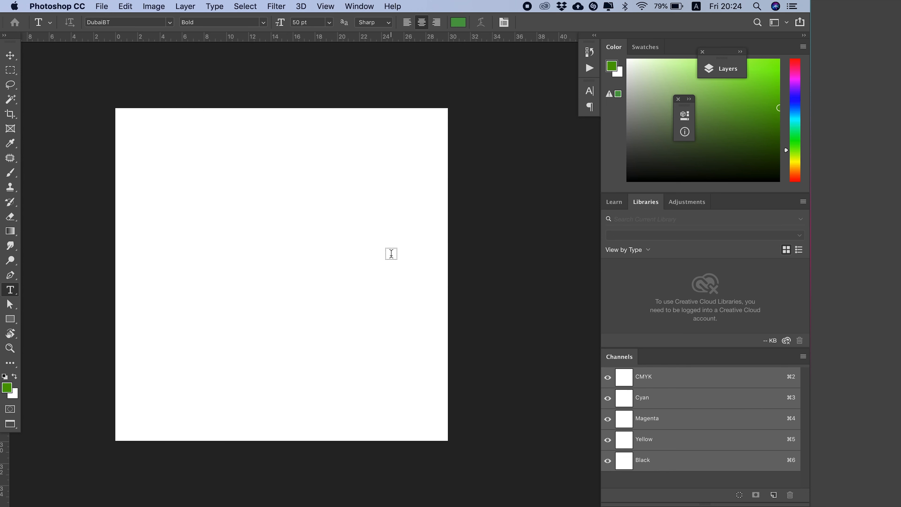
{"action": "left_click", "coordinate": [436, 22]}
{"action": "left_click", "coordinate": [413, 243]}
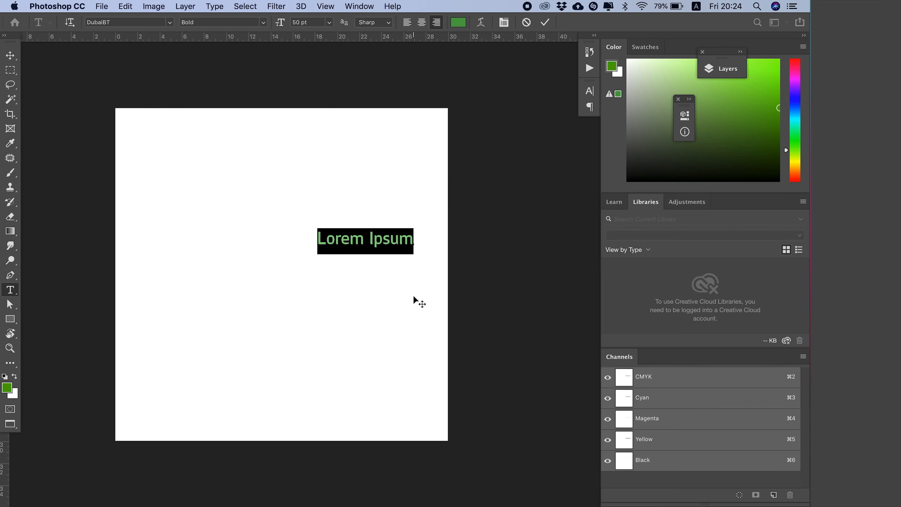
{"action": "key", "text": "super+space"}
{"action": "type", "text": "يرغول"}
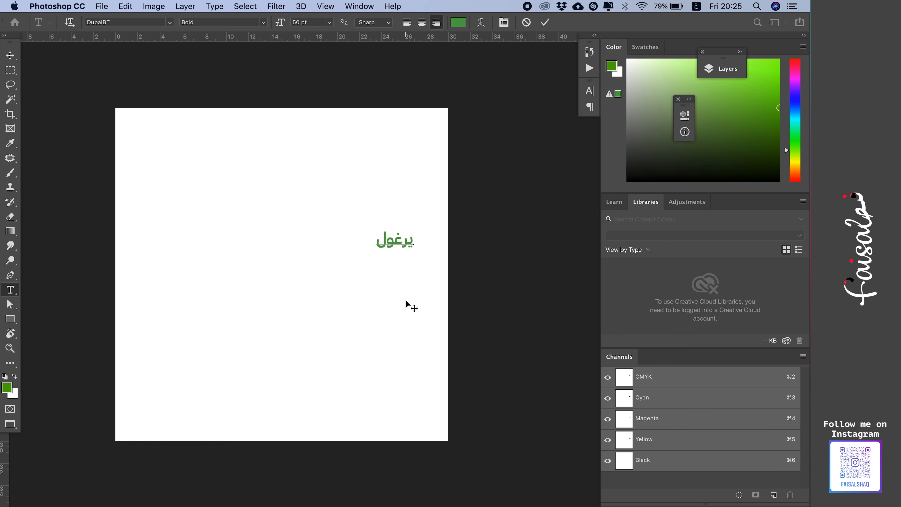
{"action": "left_click", "coordinate": [9, 55]}
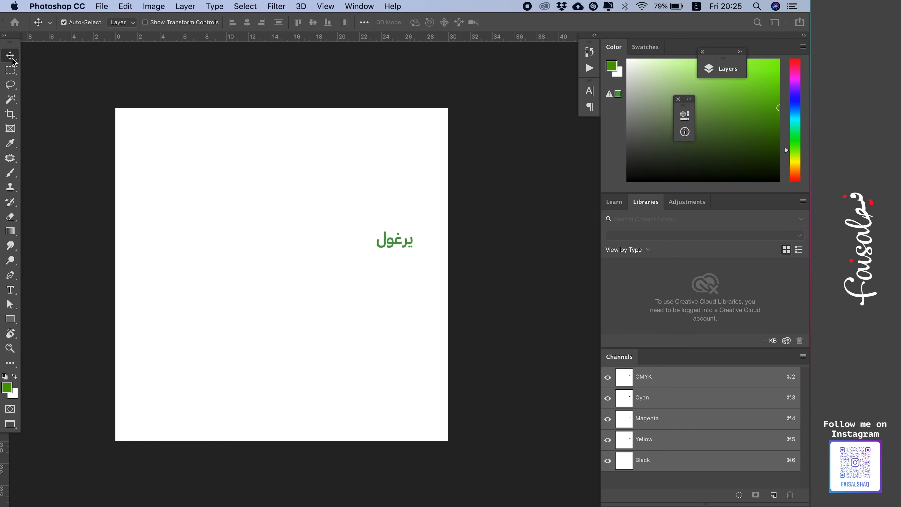
- Scale the word up to about 683% with Free Transform and move it up to the middle of the canvas
{"action": "key", "text": "super+t"}
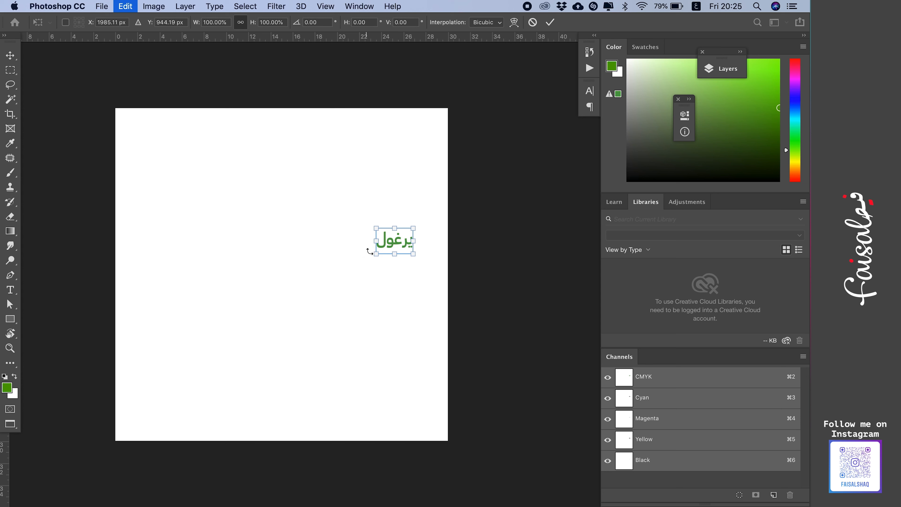
{"action": "left_click_drag", "start_coordinate": [376, 253], "coordinate": [157, 405]}
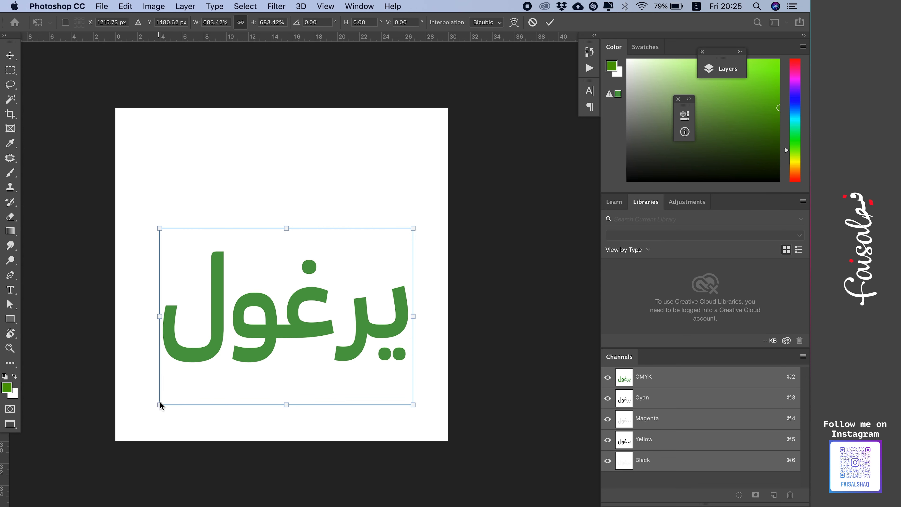
{"action": "key", "text": "Return"}
{"action": "left_click_drag", "start_coordinate": [297, 338], "coordinate": [294, 299]}
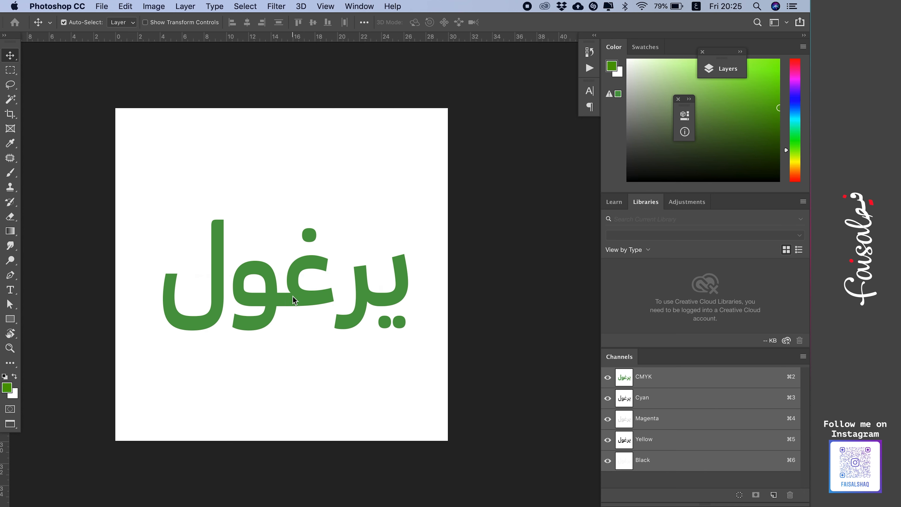
- Recolour the text to pure red (ff0000) and move it slightly higher on the canvas
{"action": "left_click", "coordinate": [15, 292]}
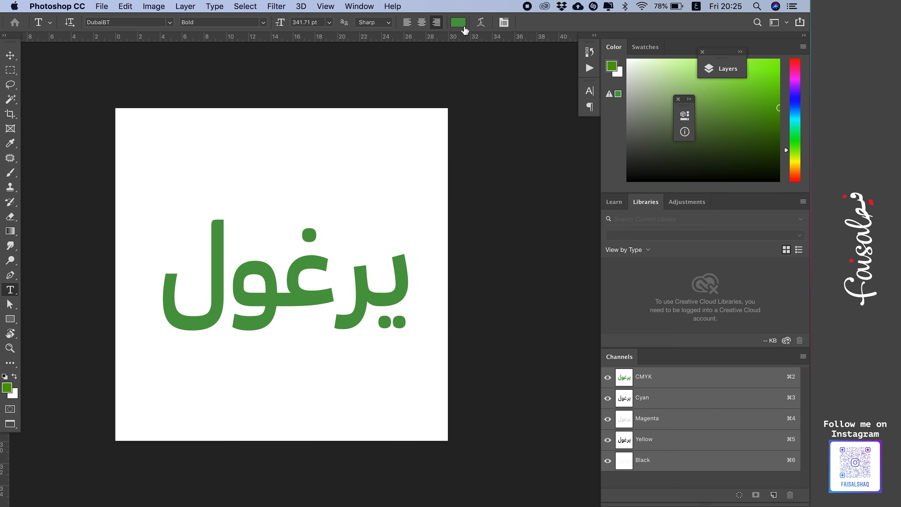
{"action": "key", "text": "super"}
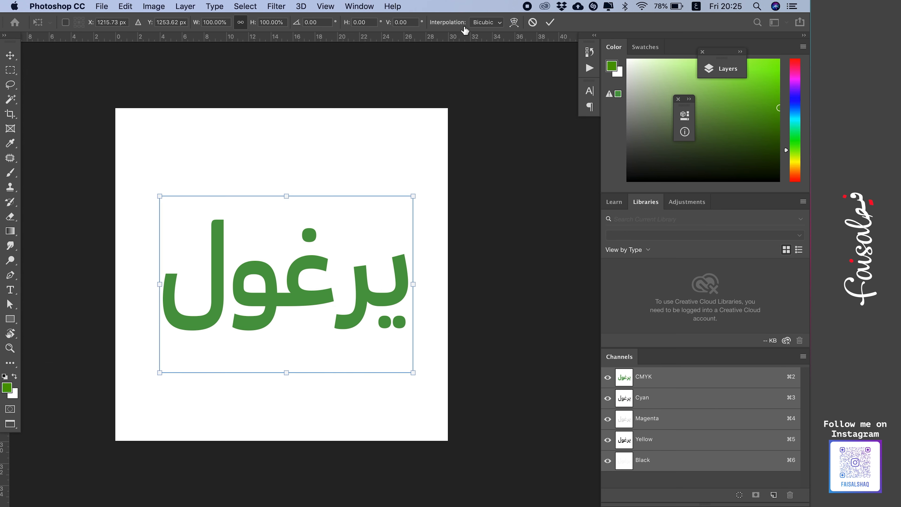
{"action": "key", "text": "Return"}
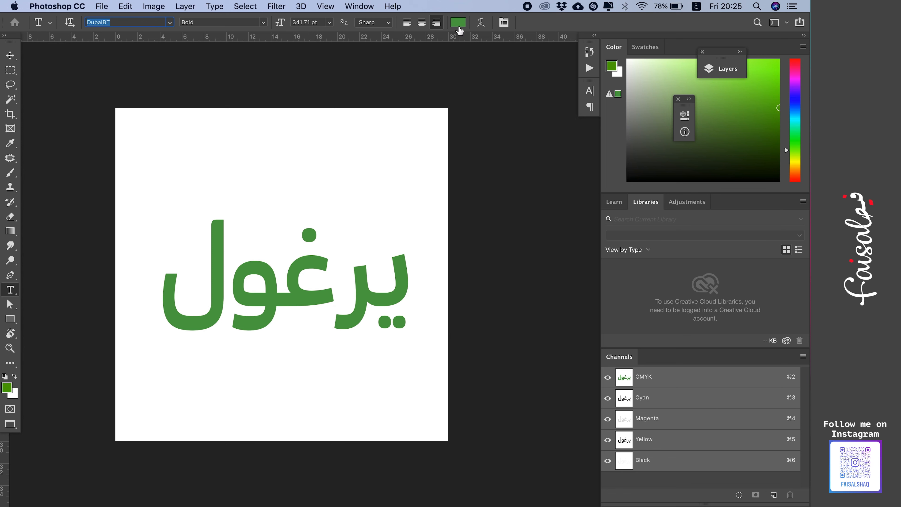
{"action": "left_click", "coordinate": [461, 23]}
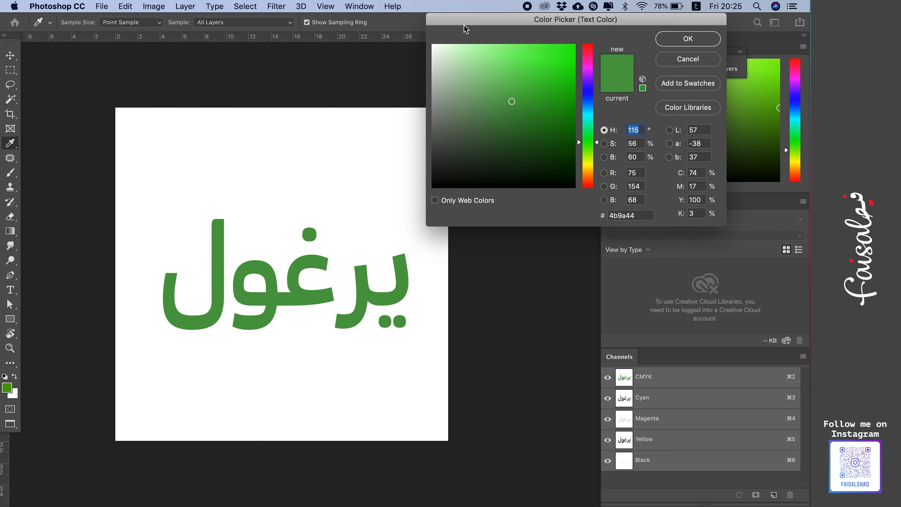
{"action": "left_click_drag", "start_coordinate": [589, 61], "coordinate": [606, 41]}
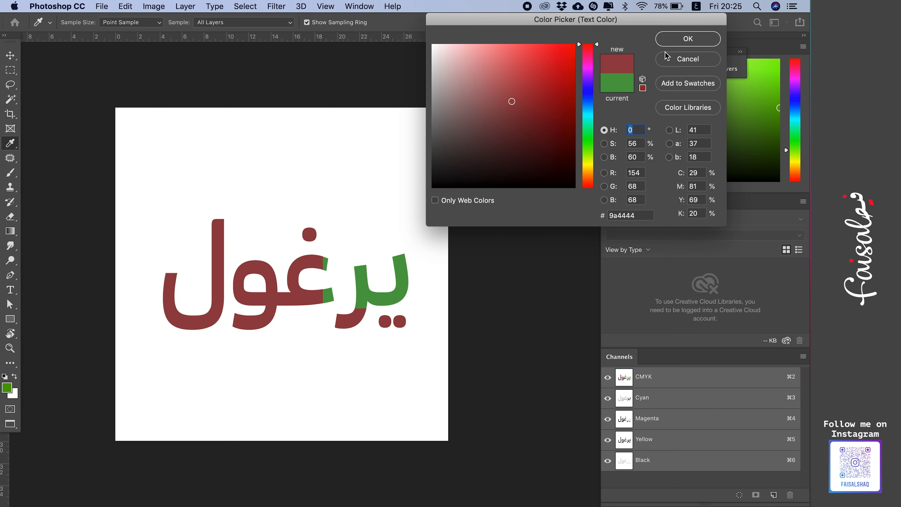
{"action": "left_click", "coordinate": [686, 40]}
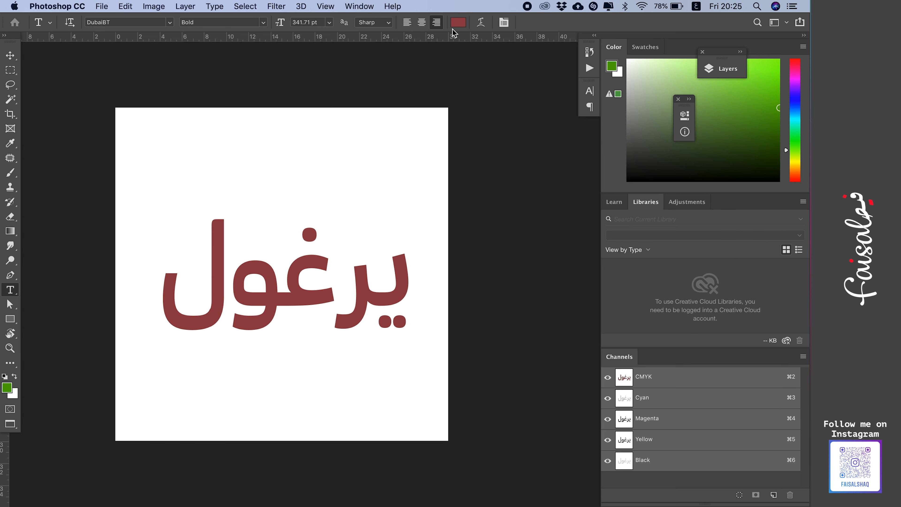
{"action": "left_click", "coordinate": [460, 25]}
{"action": "left_click_drag", "start_coordinate": [553, 71], "coordinate": [585, 45]}
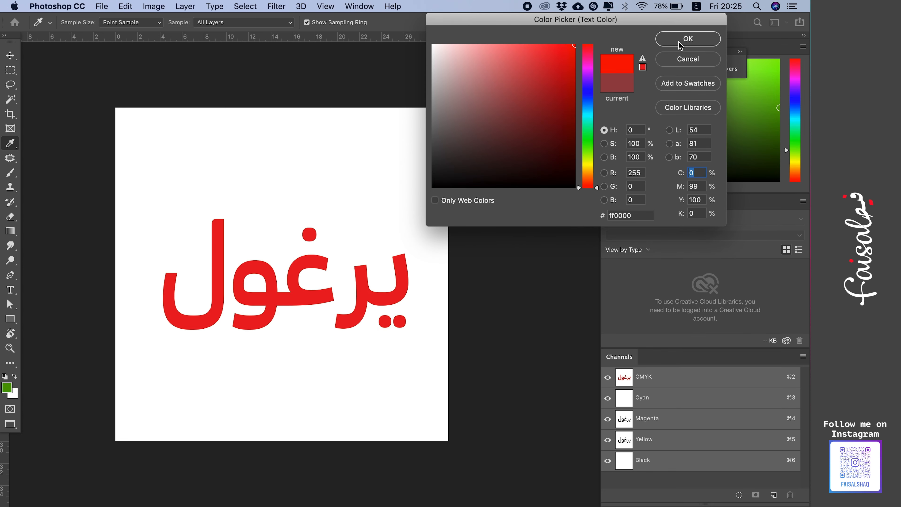
{"action": "left_click", "coordinate": [686, 39]}
{"action": "left_click", "coordinate": [10, 60]}
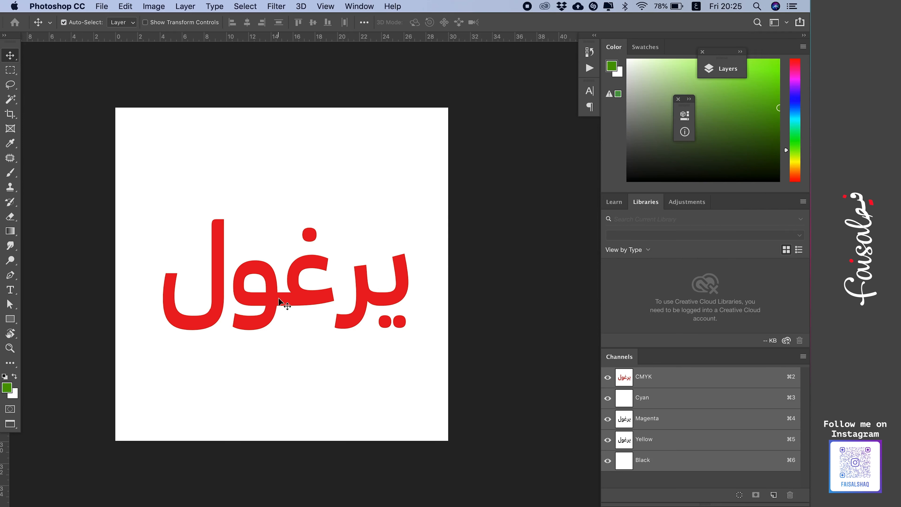
{"action": "left_click_drag", "start_coordinate": [268, 296], "coordinate": [268, 279]}
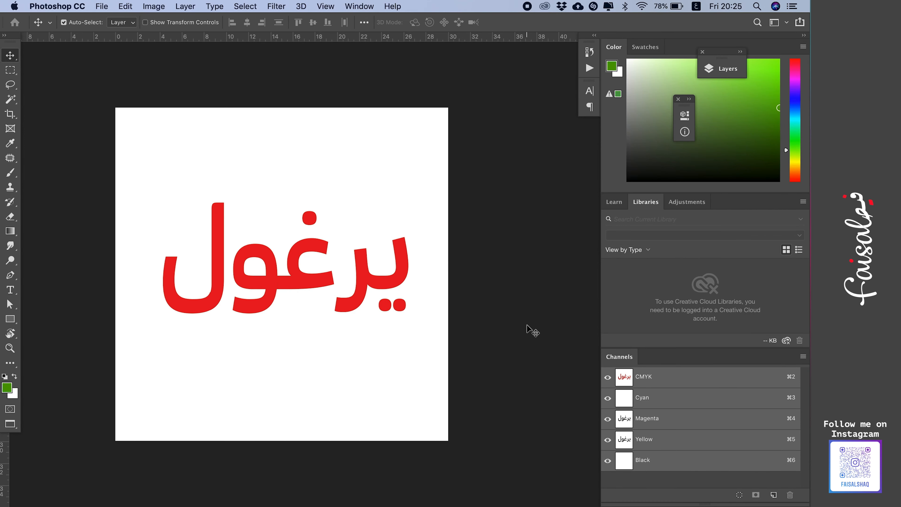
- Show the Layers list, open the text layer's Layer Style settings and enable Bevel & Emboss, keeping the word in view
{"action": "left_click", "coordinate": [359, 6]}
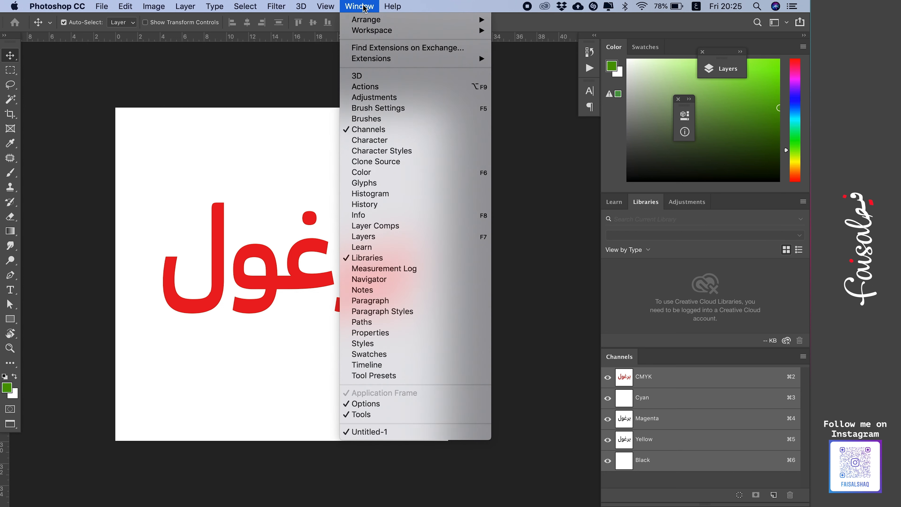
{"action": "left_click", "coordinate": [394, 236]}
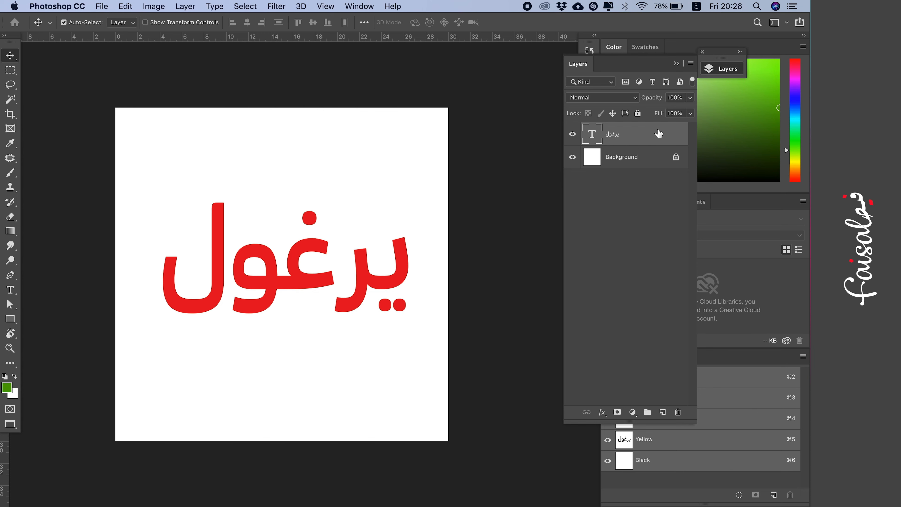
{"action": "double_click", "coordinate": [658, 134]}
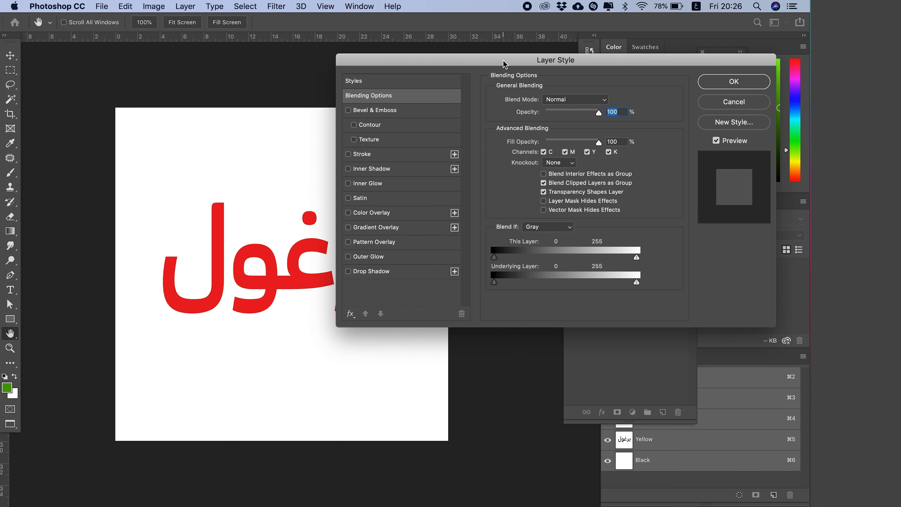
{"action": "left_click_drag", "start_coordinate": [504, 62], "coordinate": [537, 53]}
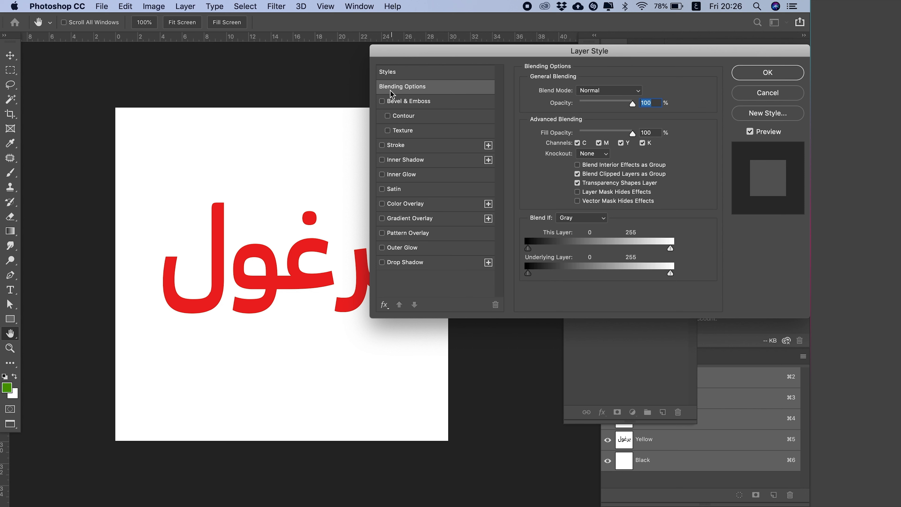
{"action": "left_click", "coordinate": [381, 101]}
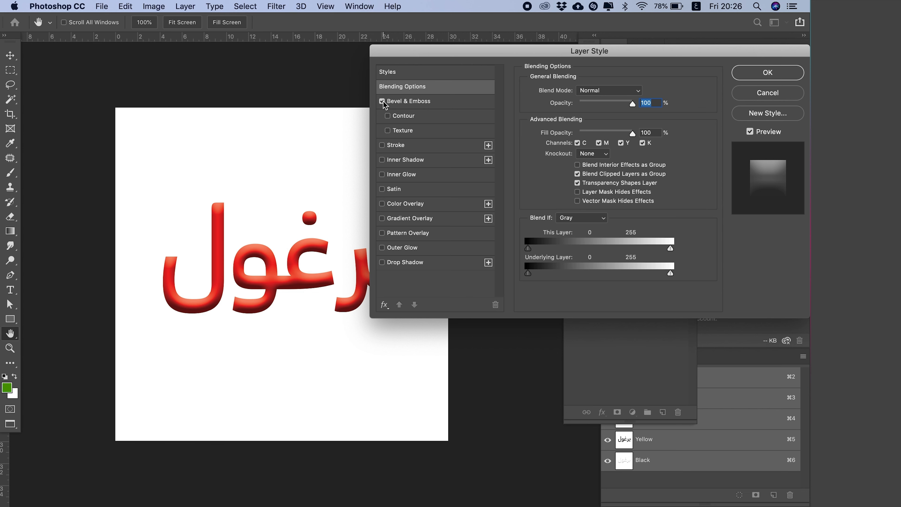
{"action": "left_click_drag", "start_coordinate": [442, 54], "coordinate": [501, 12]}
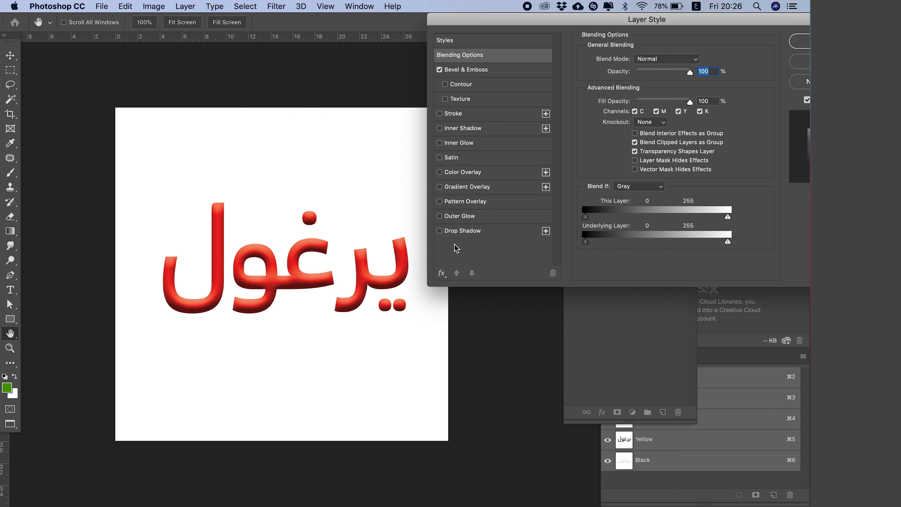
- Enable Stroke and Drop Shadow on the text layer and set the shadow's size to 40 px
{"action": "left_click", "coordinate": [439, 114]}
{"action": "left_click", "coordinate": [472, 115]}
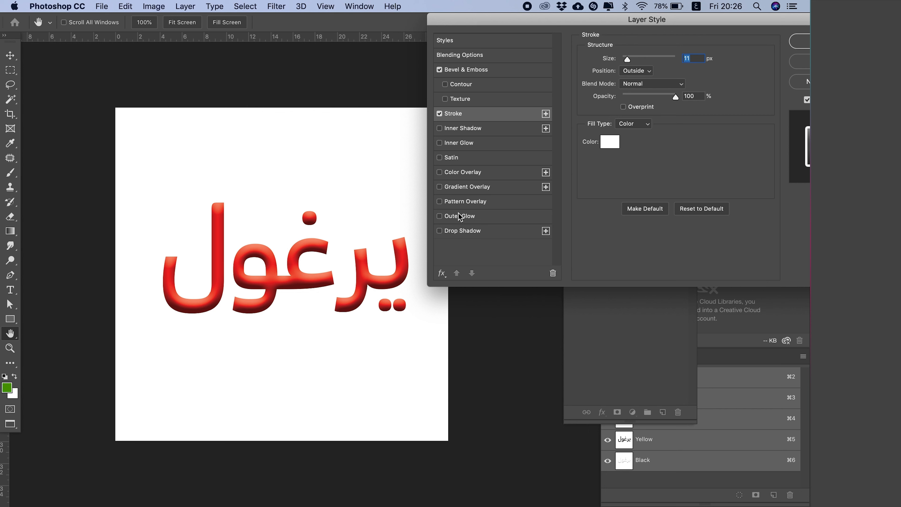
{"action": "left_click", "coordinate": [440, 231]}
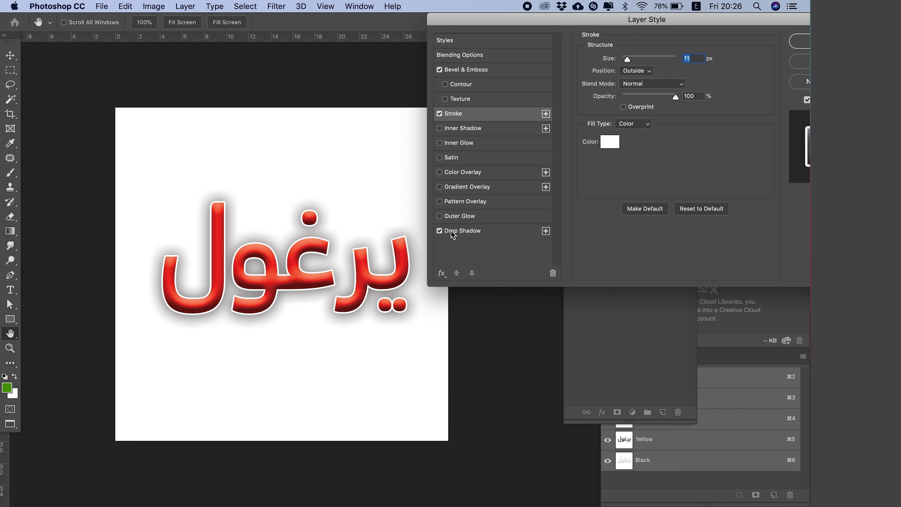
{"action": "left_click", "coordinate": [497, 230]}
{"action": "mouse_move", "coordinate": [648, 136]}
{"action": "left_mouse_down"}
{"action": "mouse_move", "coordinate": [640, 137]}
{"action": "mouse_move", "coordinate": [633, 110]}
{"action": "mouse_move", "coordinate": [644, 122]}
{"action": "mouse_move", "coordinate": [627, 121]}
{"action": "mouse_move", "coordinate": [640, 122]}
{"action": "mouse_move", "coordinate": [634, 133]}
{"action": "left_mouse_up"}
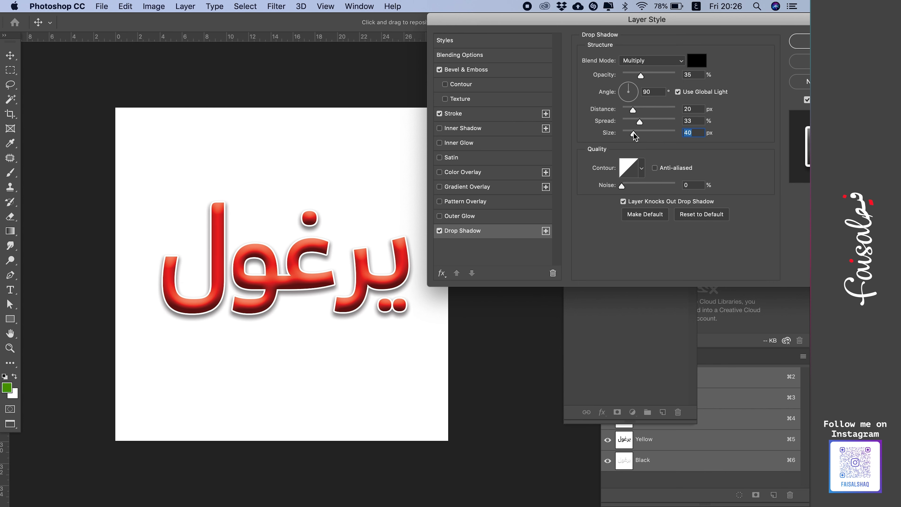
- Try Inner Shadow, Color Overlay, Gradient Overlay, Pattern Overlay and Outer Glow on the text one at a time, switching each off again
{"action": "left_click", "coordinate": [440, 129]}
{"action": "left_click", "coordinate": [439, 129]}
{"action": "left_click", "coordinate": [439, 129]}
{"action": "left_click", "coordinate": [439, 129]}
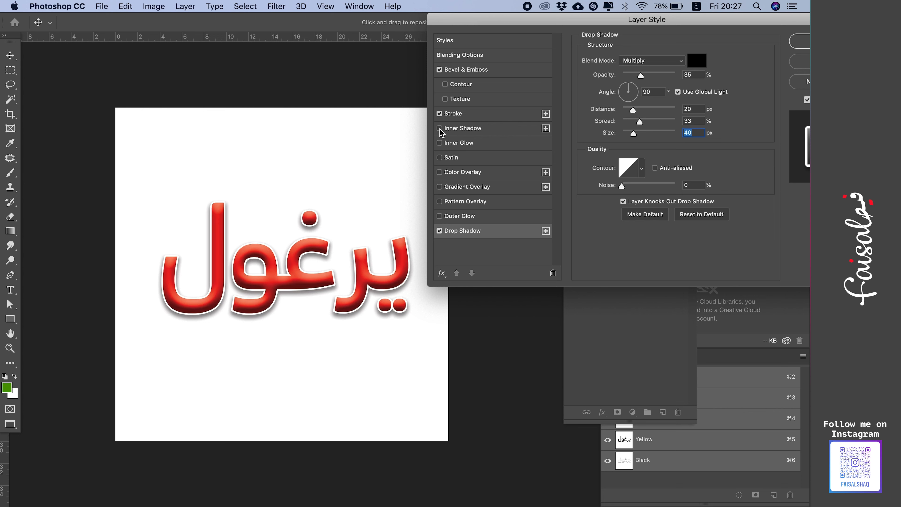
{"action": "left_click", "coordinate": [440, 172]}
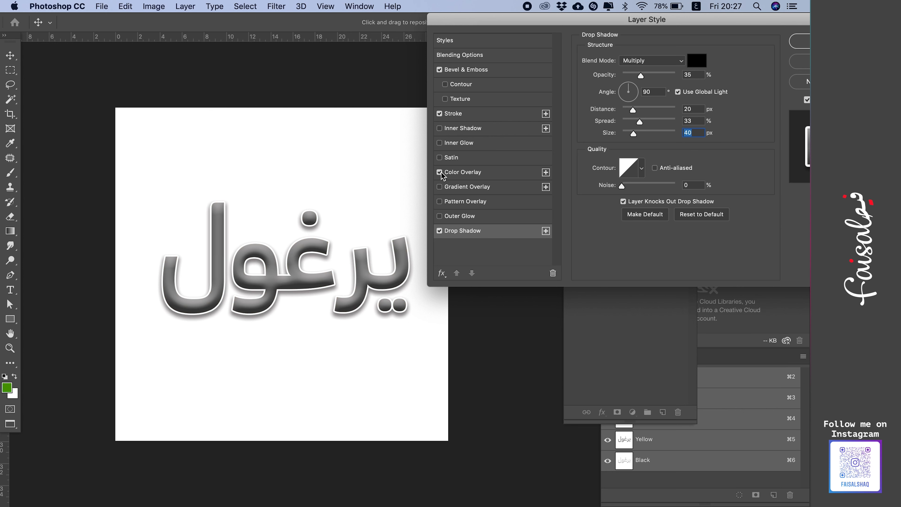
{"action": "left_click", "coordinate": [440, 172]}
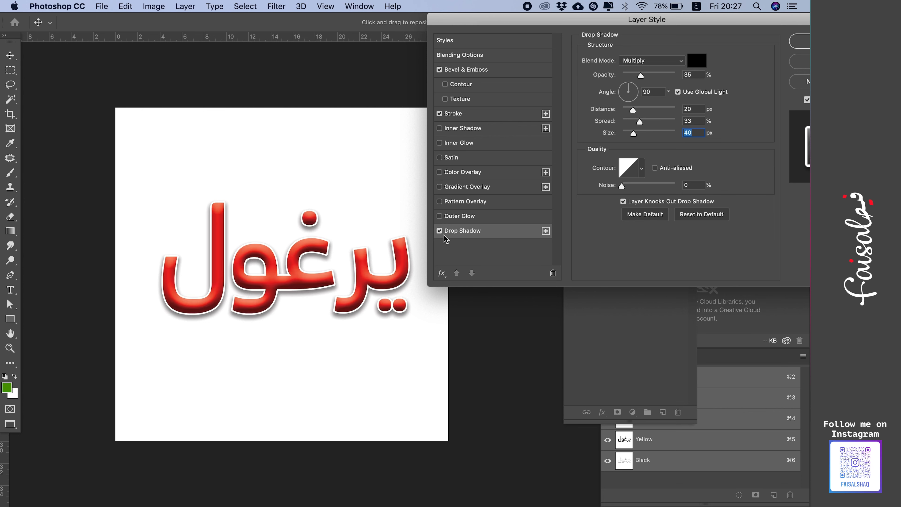
{"action": "left_click", "coordinate": [440, 187]}
{"action": "left_click", "coordinate": [440, 187]}
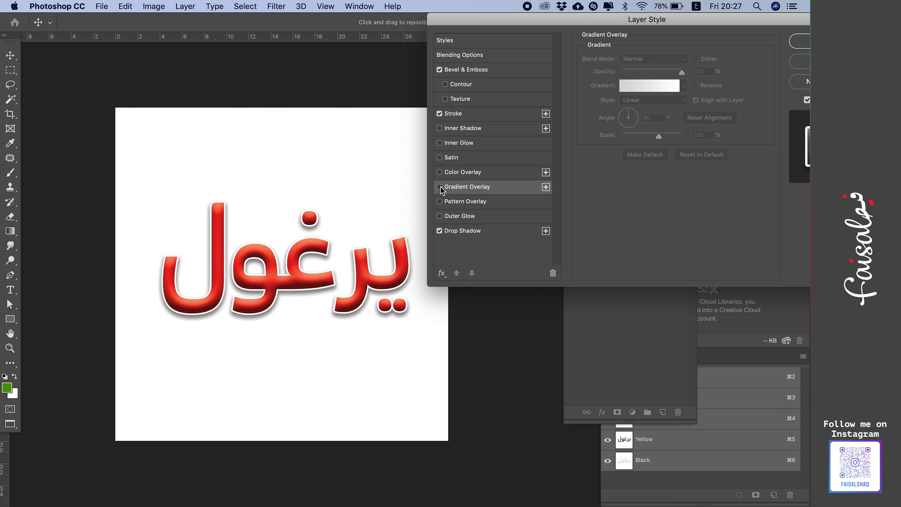
{"action": "left_click", "coordinate": [443, 204]}
{"action": "left_click", "coordinate": [443, 204]}
{"action": "left_click", "coordinate": [439, 217]}
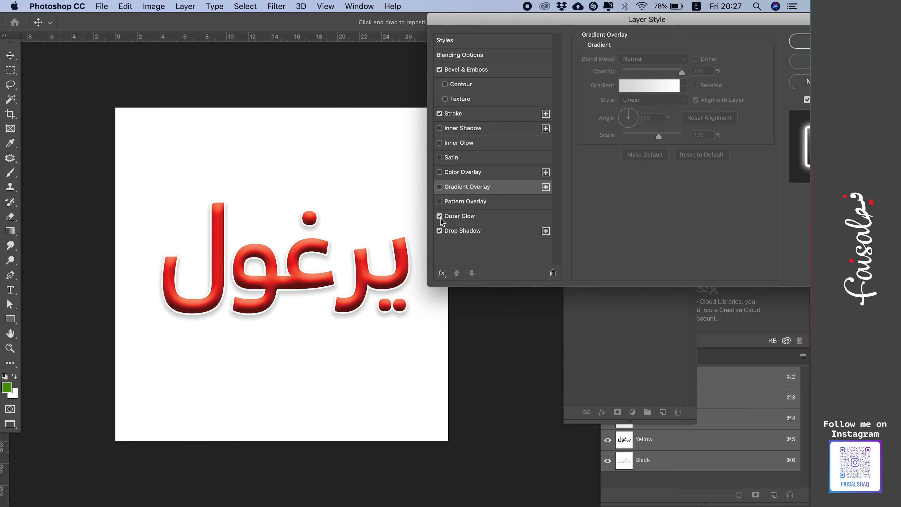
{"action": "left_click", "coordinate": [440, 216]}
{"action": "left_click", "coordinate": [440, 128]}
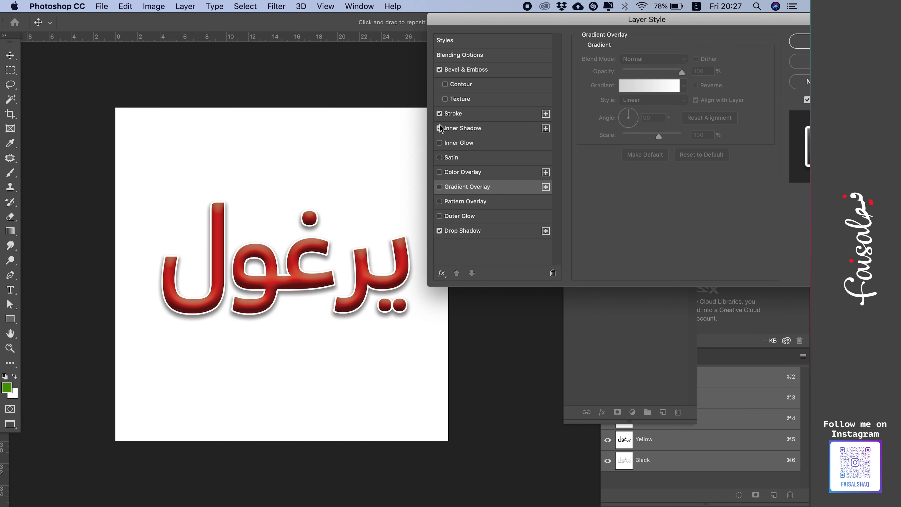
{"action": "left_click", "coordinate": [440, 129]}
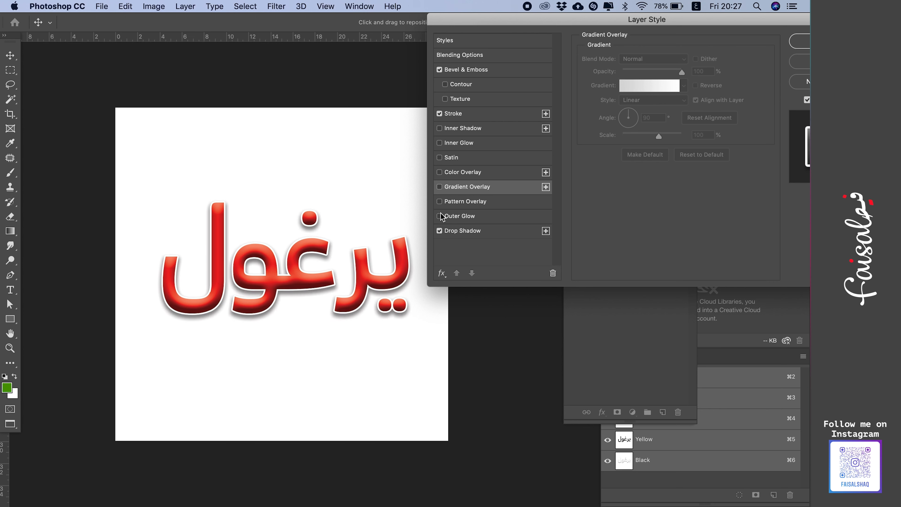
{"action": "left_click", "coordinate": [442, 219]}
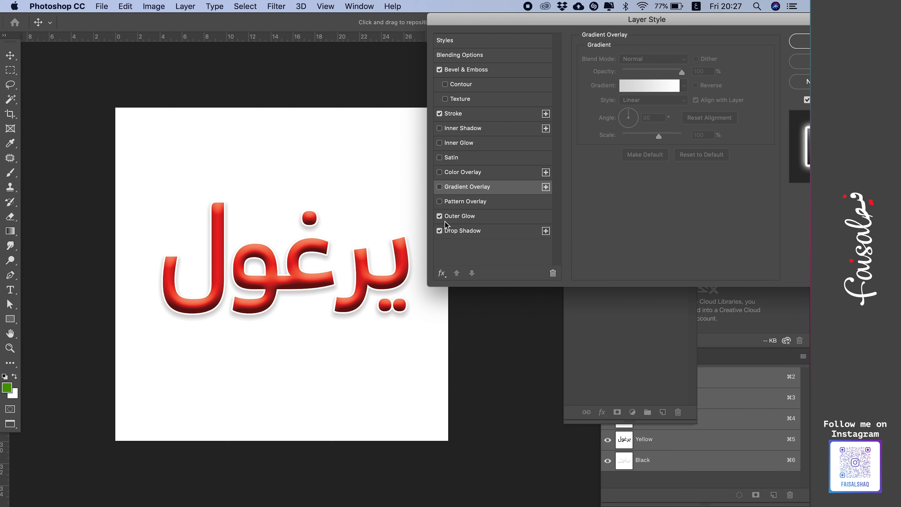
{"action": "left_click", "coordinate": [440, 216]}
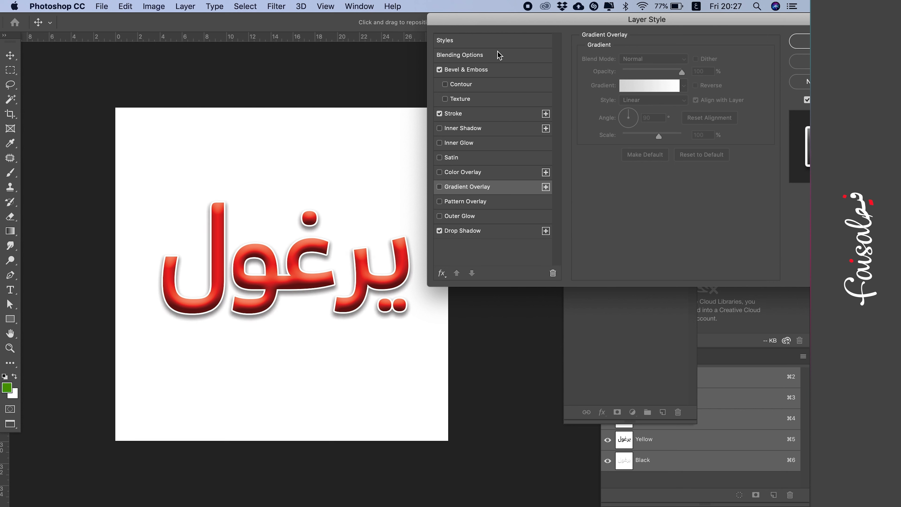
- Set the Bevel & Emboss size to 38 px and soften to 3 px, and apply the layer style
{"action": "left_click", "coordinate": [494, 73]}
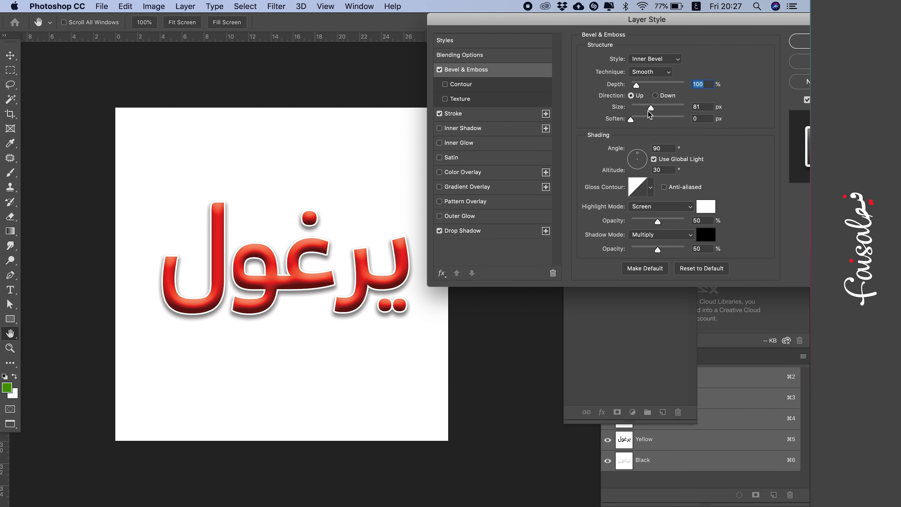
{"action": "mouse_move", "coordinate": [650, 108]}
{"action": "left_mouse_down"}
{"action": "mouse_move", "coordinate": [634, 119]}
{"action": "mouse_move", "coordinate": [643, 110]}
{"action": "left_mouse_up"}
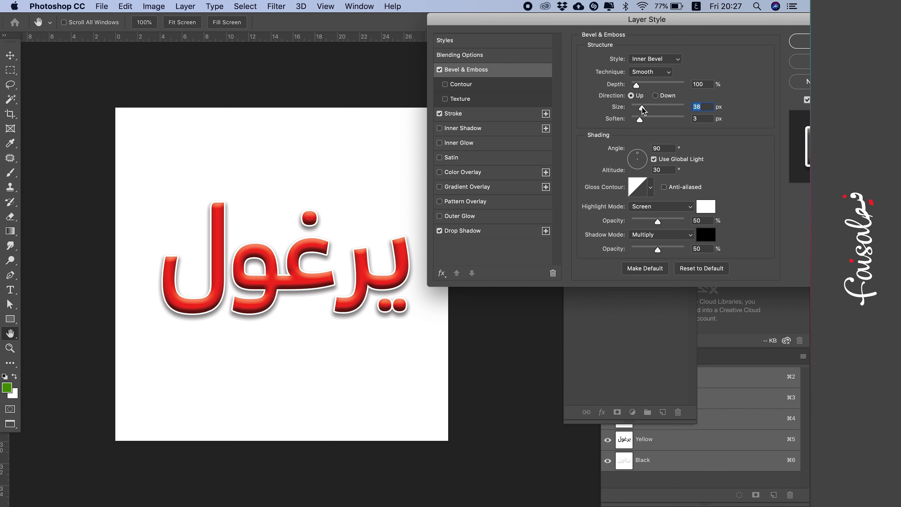
{"action": "left_click", "coordinate": [695, 7]}
{"action": "left_click", "coordinate": [672, 28]}
{"action": "left_click_drag", "start_coordinate": [673, 25], "coordinate": [600, 25]}
{"action": "left_click", "coordinate": [731, 47]}
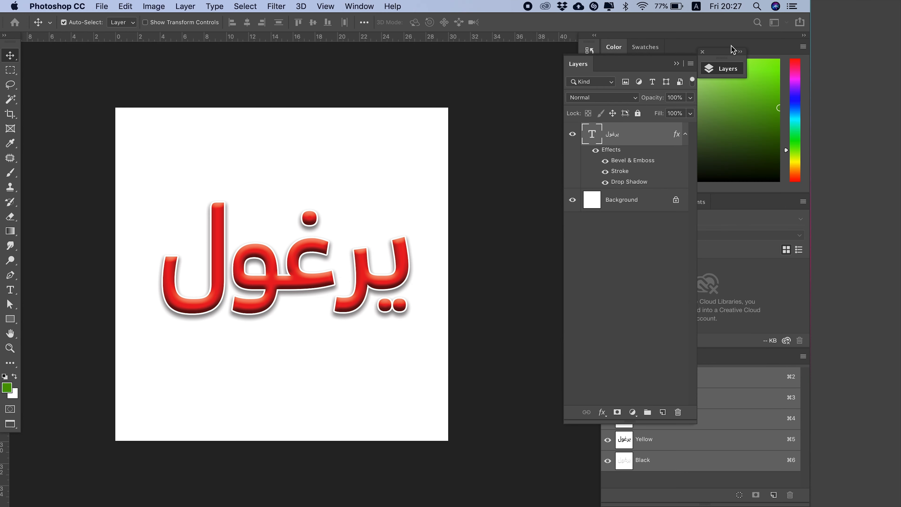